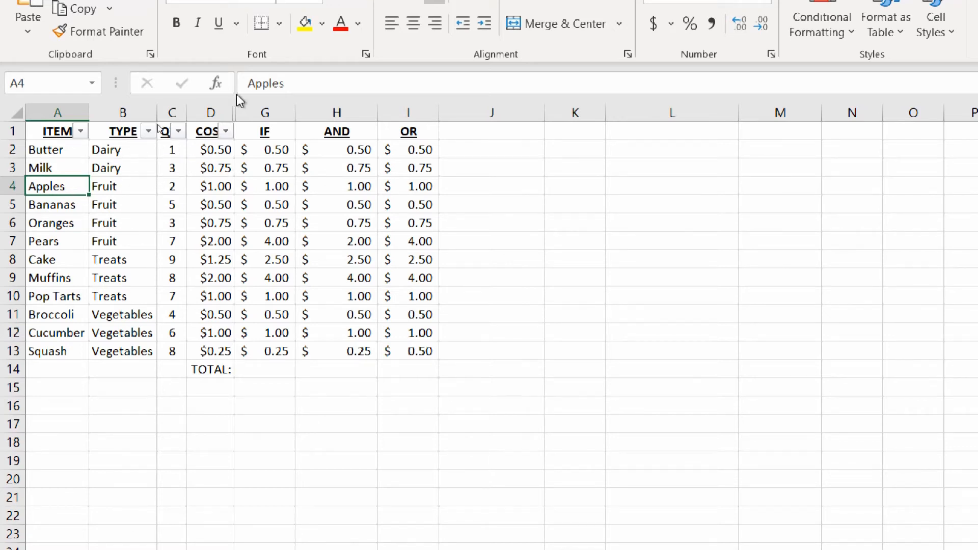
Unhide the columns between D and G in the grocery sheet
left_click_drag(209, 110, 281, 114)
right_click(280, 114)
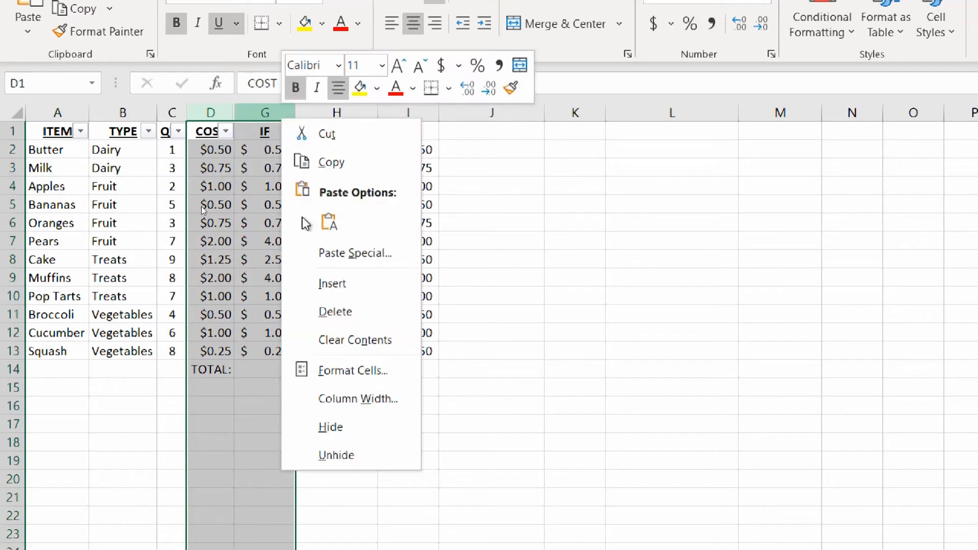
left_click(339, 451)
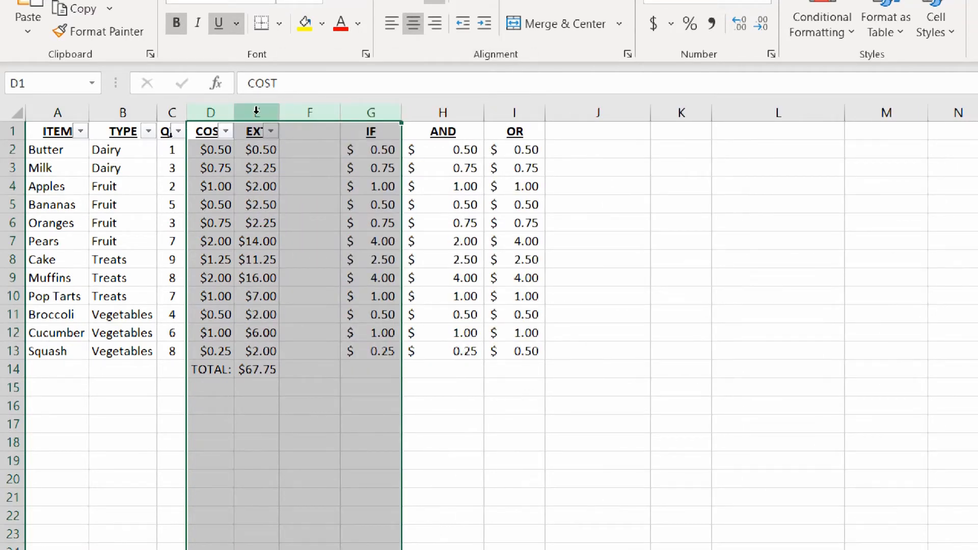
Delete columns F through I, including the IF, AND and OR columns
left_click(256, 113)
left_click_drag(256, 114, 500, 109)
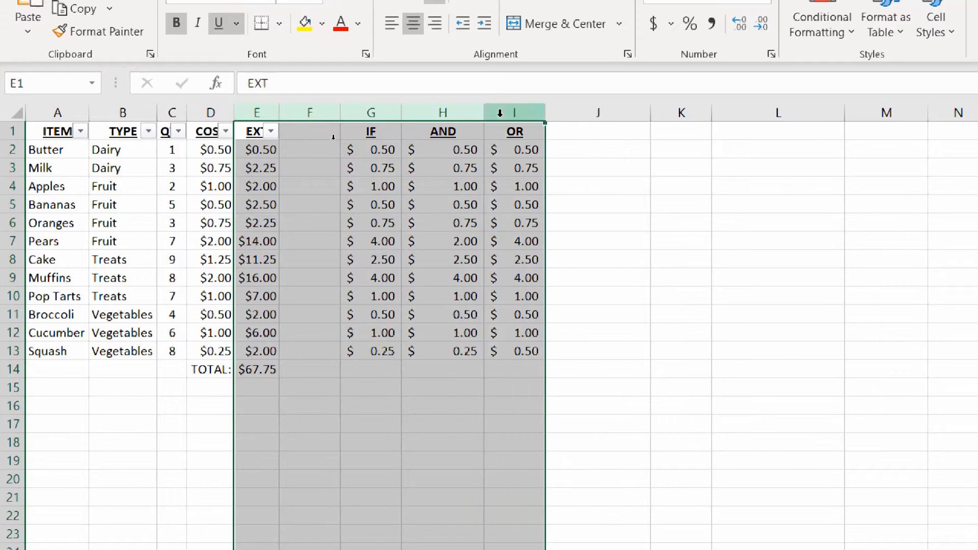
left_click_drag(317, 100, 515, 117)
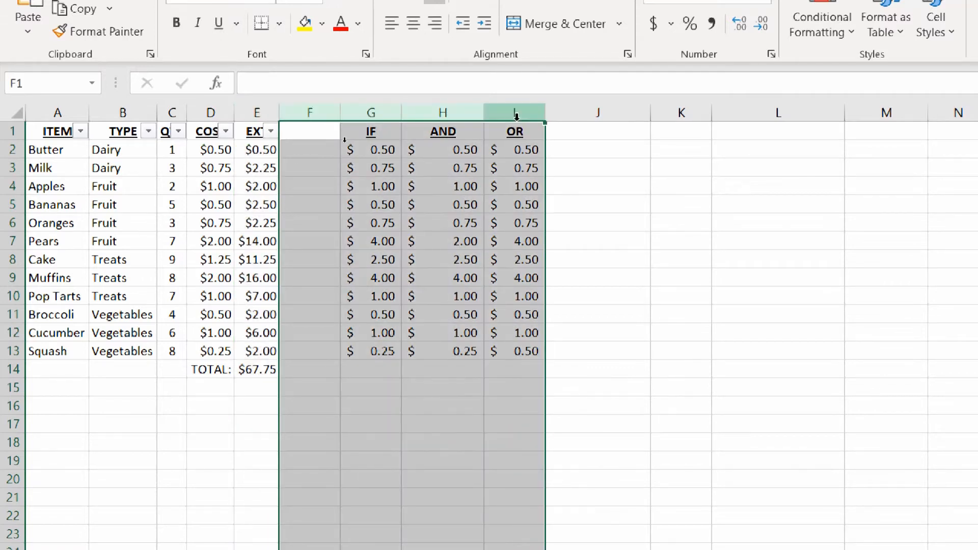
right_click(516, 117)
left_click(586, 312)
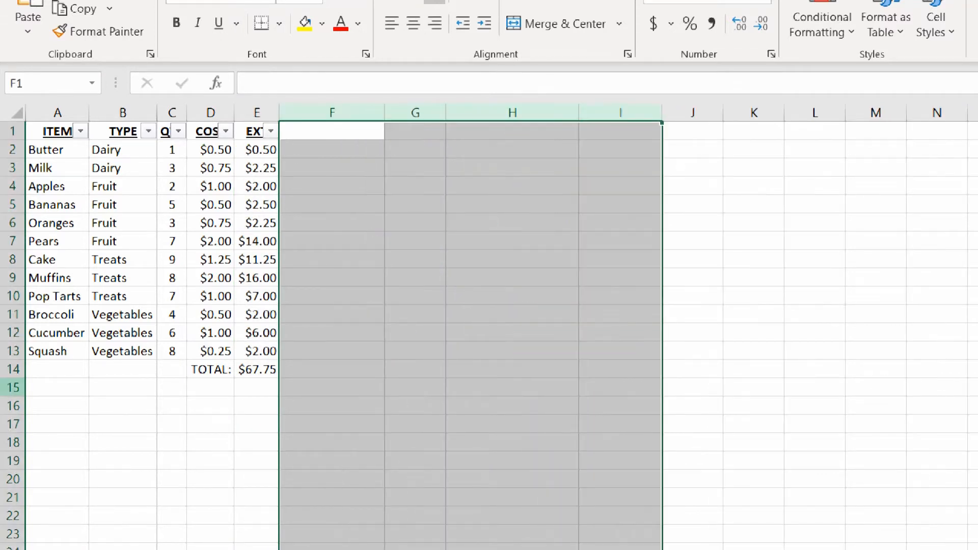
Delete the TOTAL row, row 14, below the grocery data
left_click(10, 369)
right_click(10, 369)
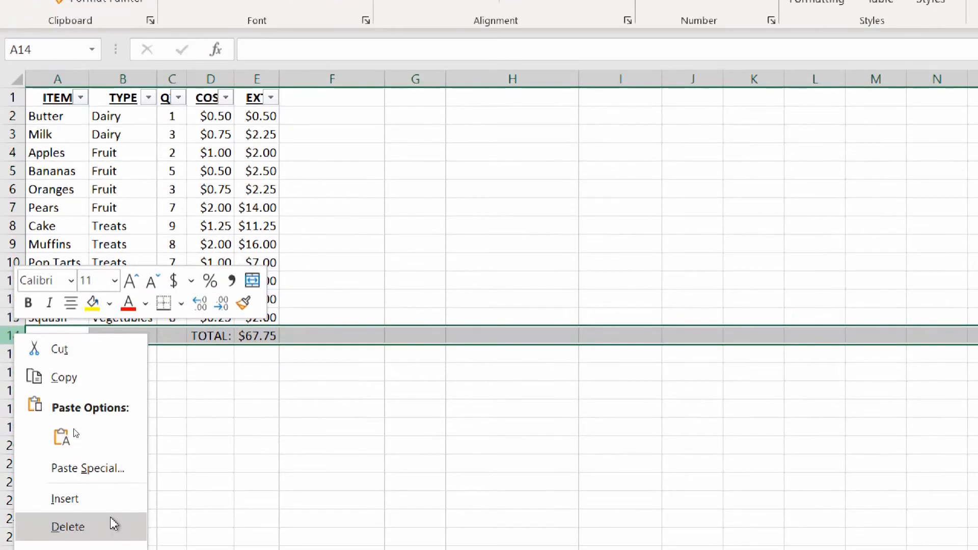
left_click(110, 517)
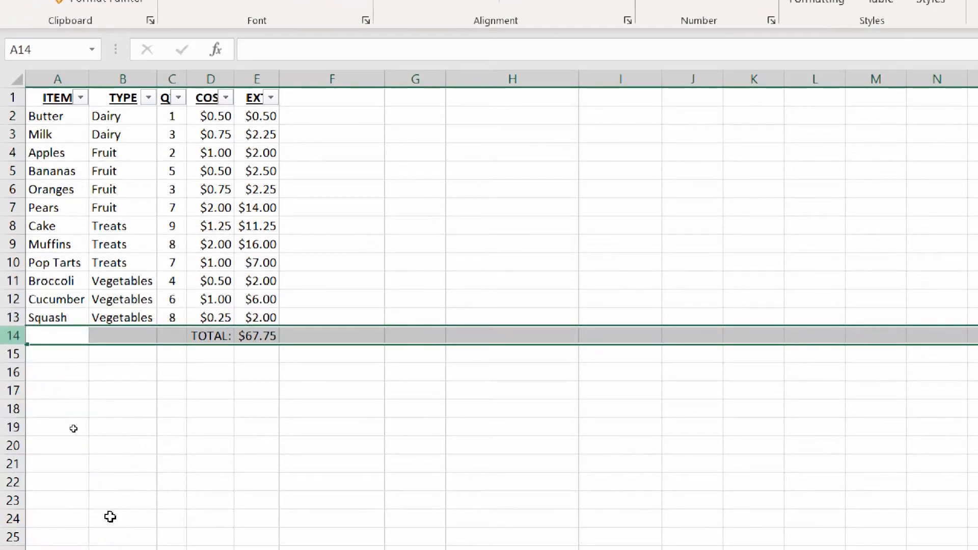
Examine the column headers in row 1 and the item, type, cost and extended cost entries beneath them
left_click(175, 246)
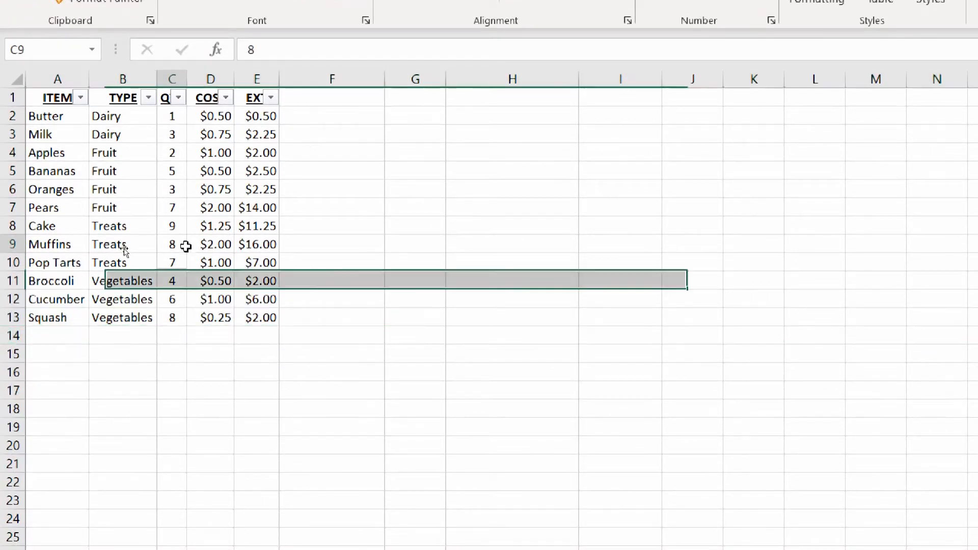
left_click(49, 95)
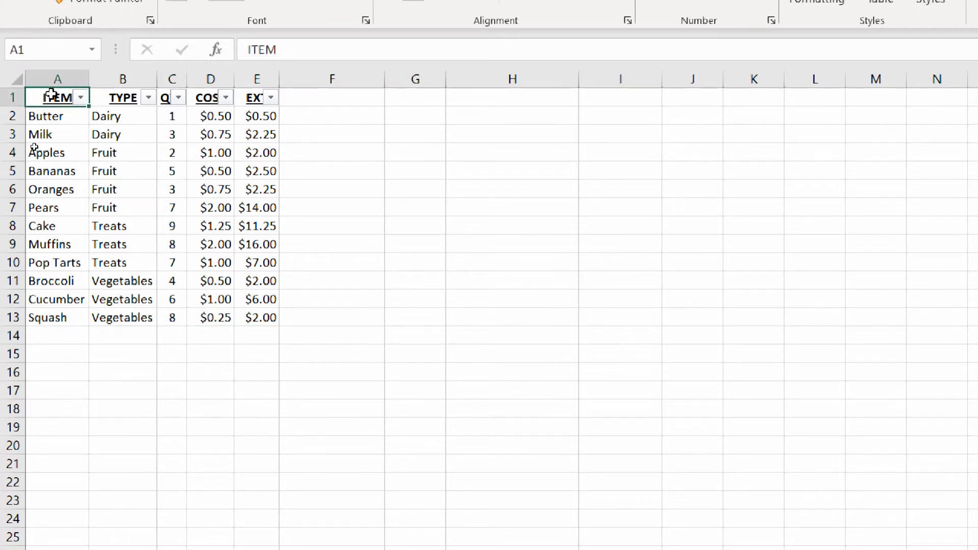
left_click(102, 94)
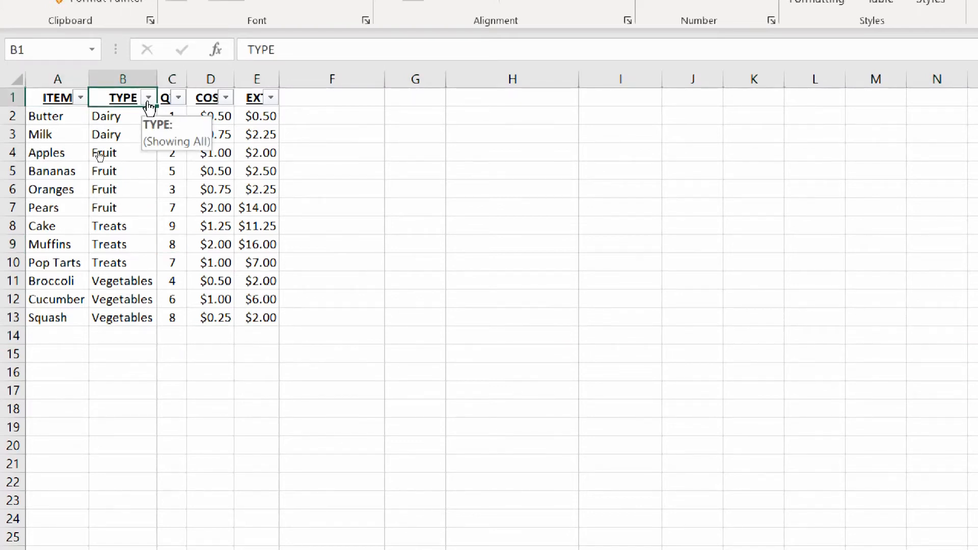
key("Right")
key("Right")
key("Right")
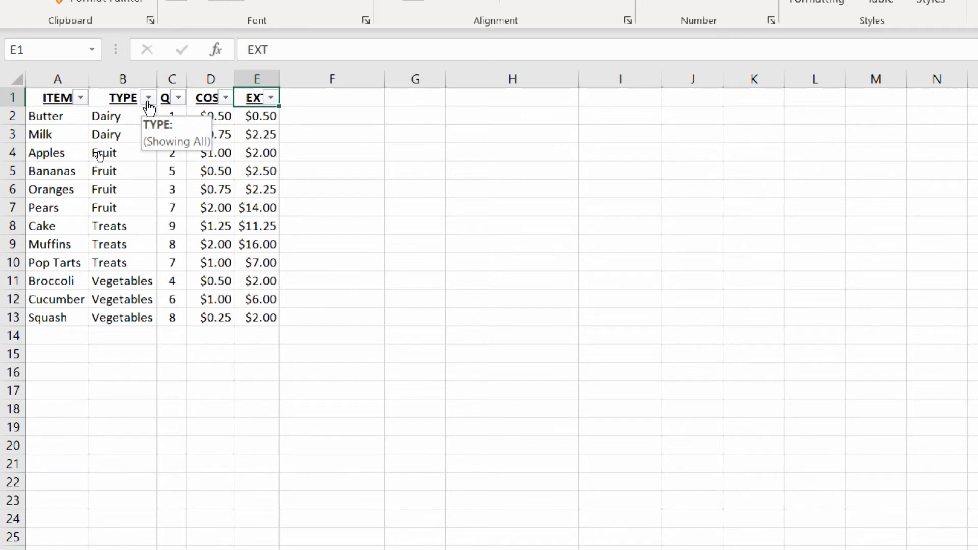
left_click(61, 120)
left_click(51, 262, "shift")
left_click(135, 148)
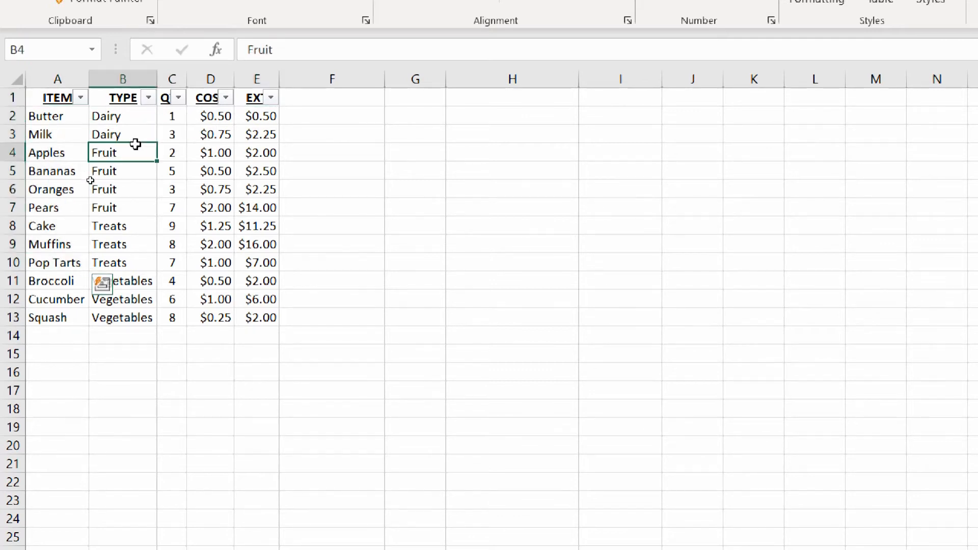
left_click_drag(135, 145, 141, 202)
left_click(209, 155)
left_click(245, 156)
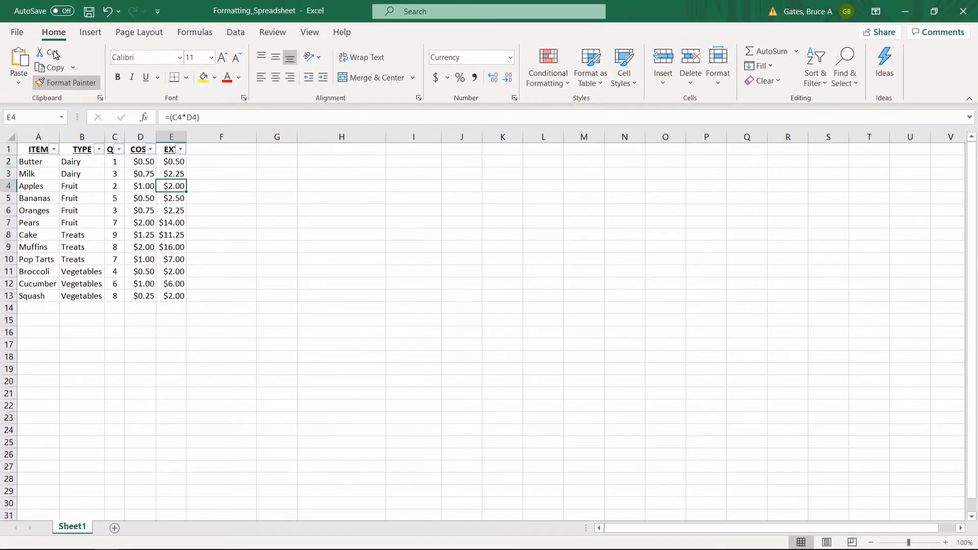
Create a PivotTable from the range A1:E13 on a new worksheet
left_click_drag(36, 151, 173, 296)
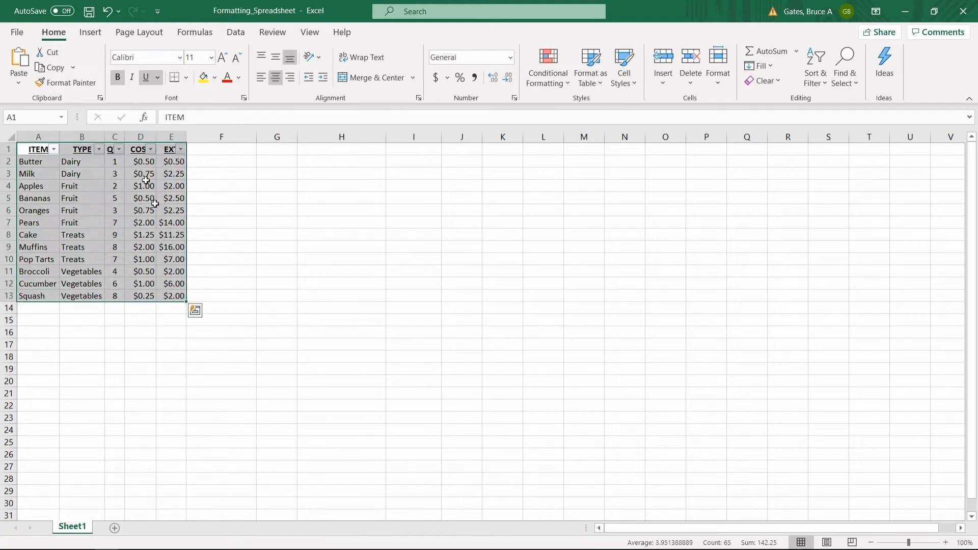
left_click(83, 35)
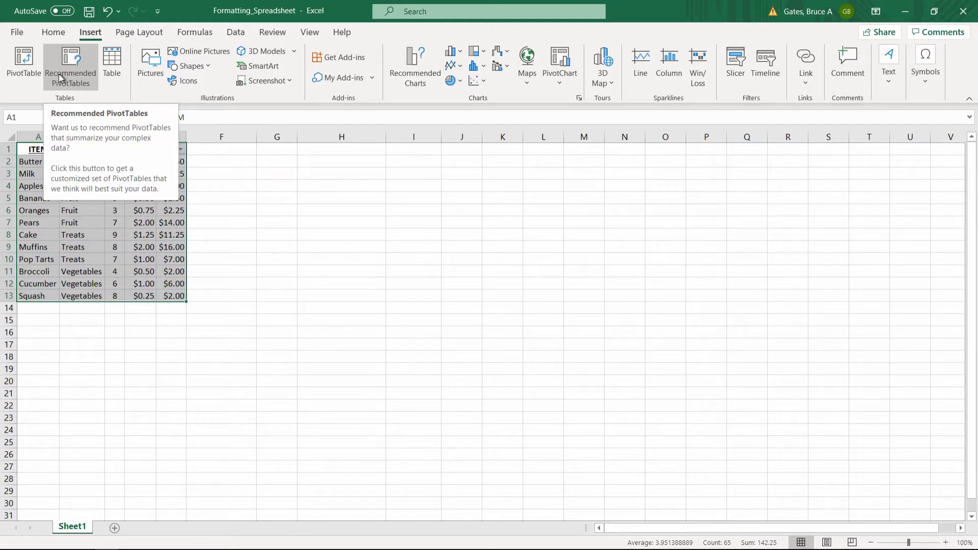
left_click(29, 59)
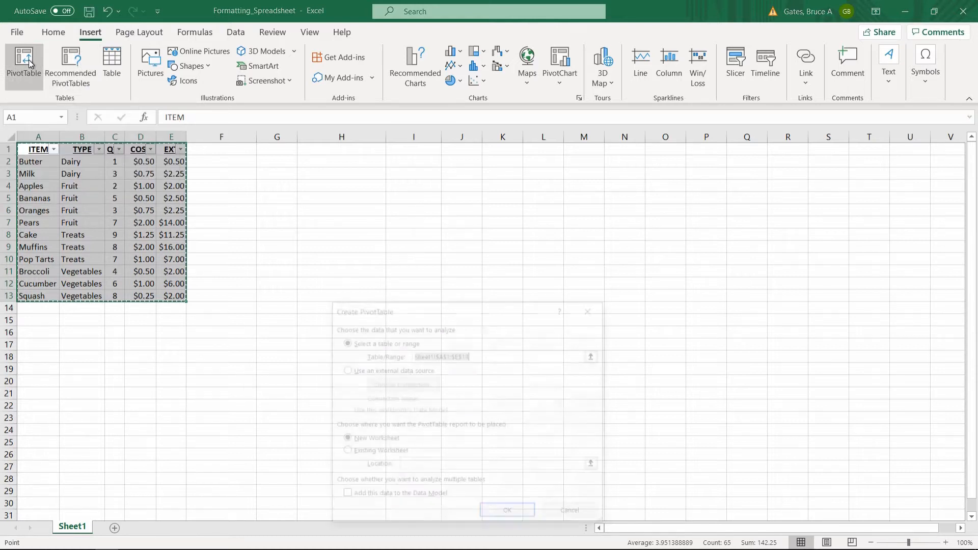
left_click_drag(390, 316, 276, 160)
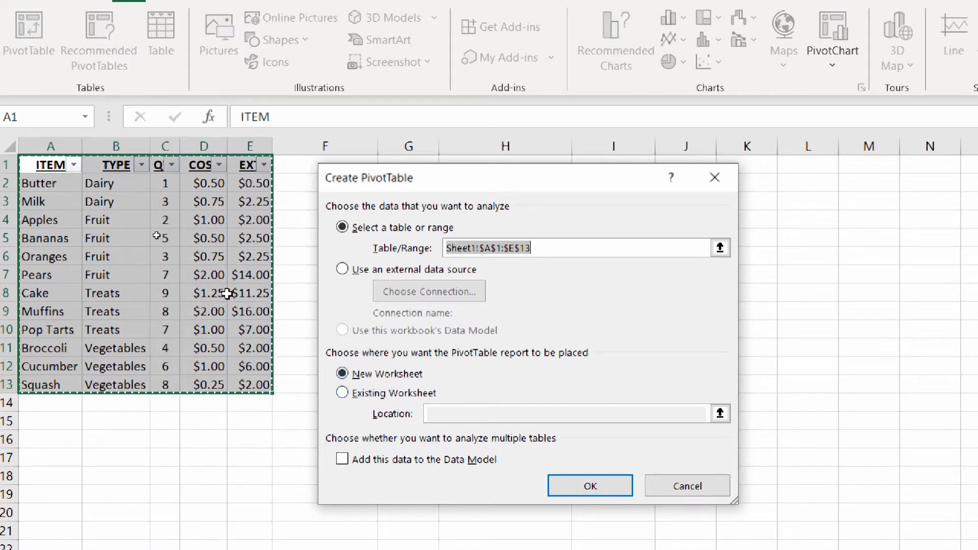
left_click(591, 485)
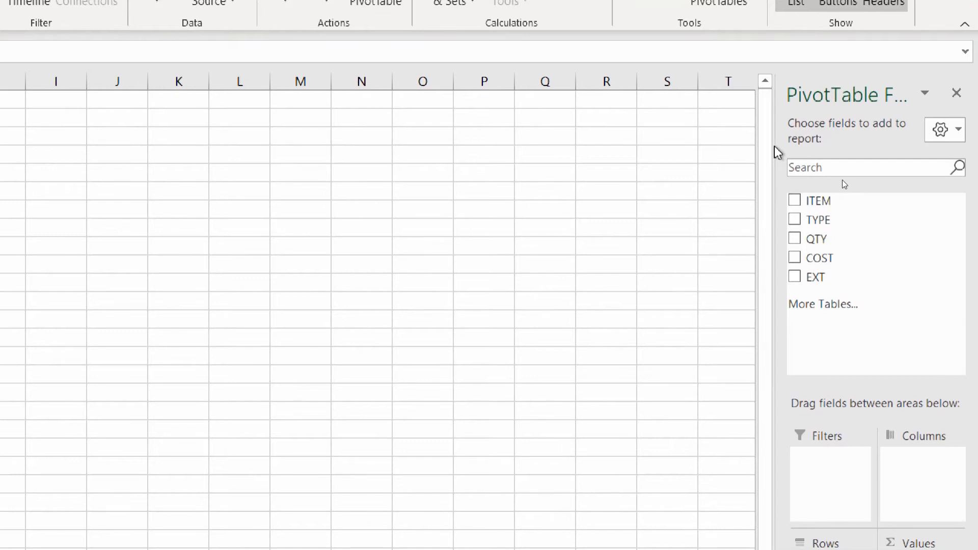
Add the ITEM field to the PivotTable's rows and the COST field to its values as a sum
left_click_drag(773, 151, 794, 178)
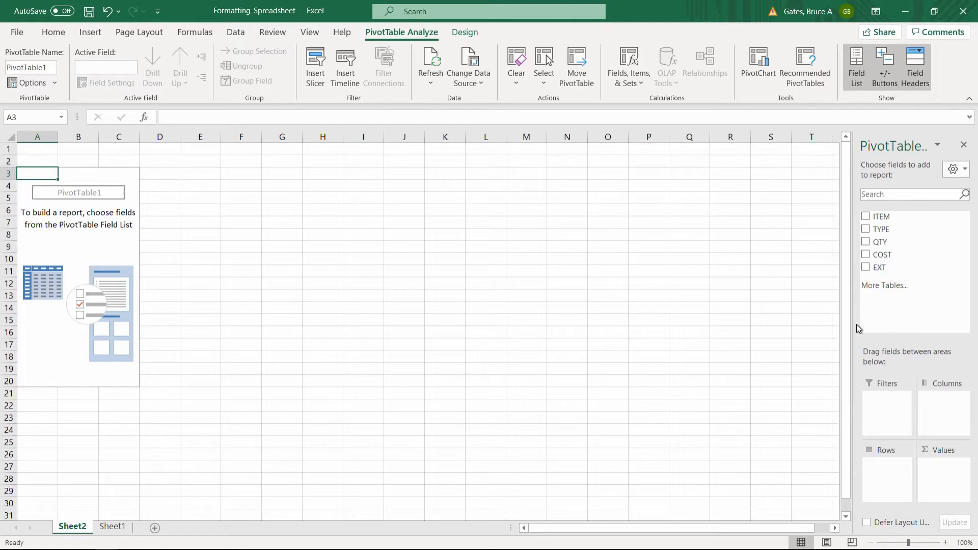
left_click_drag(851, 324, 802, 323)
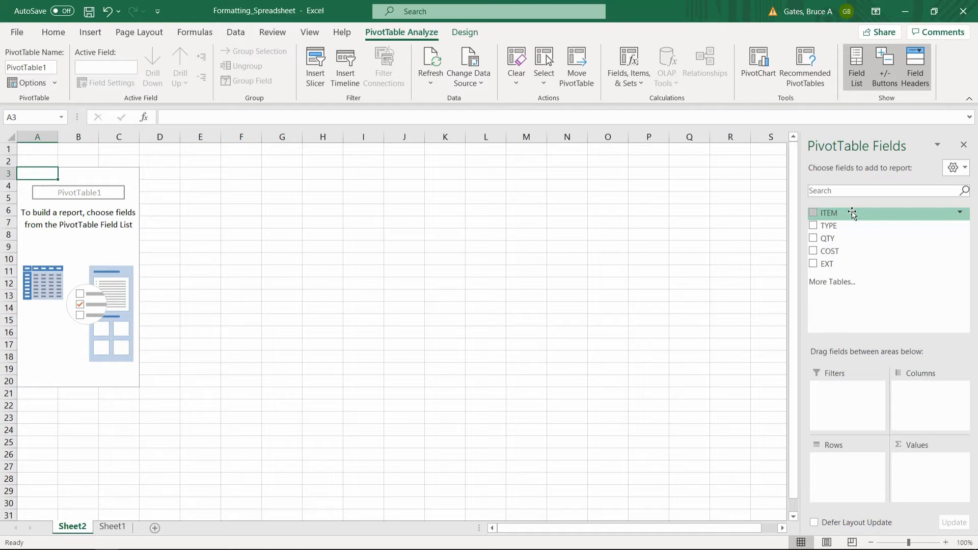
left_click_drag(861, 243, 857, 472)
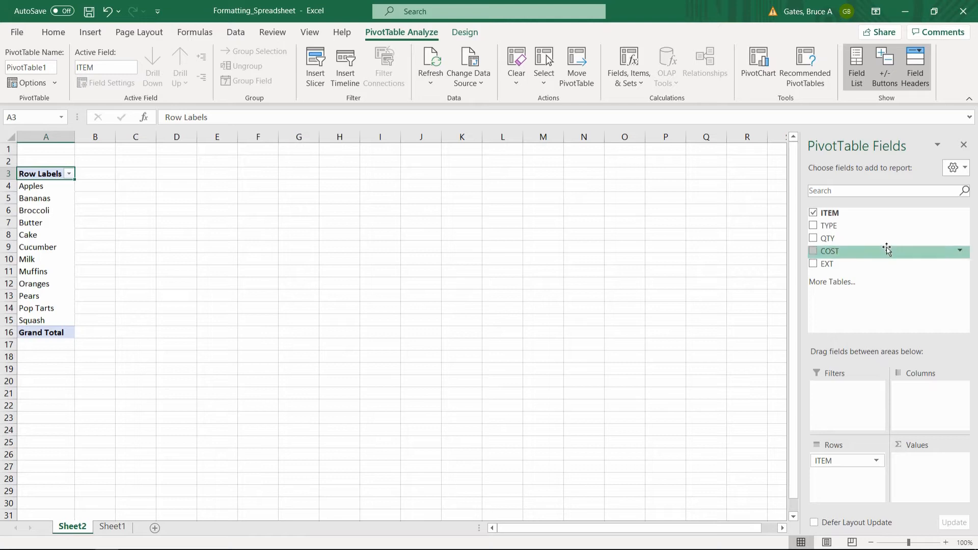
left_click_drag(875, 256, 919, 461)
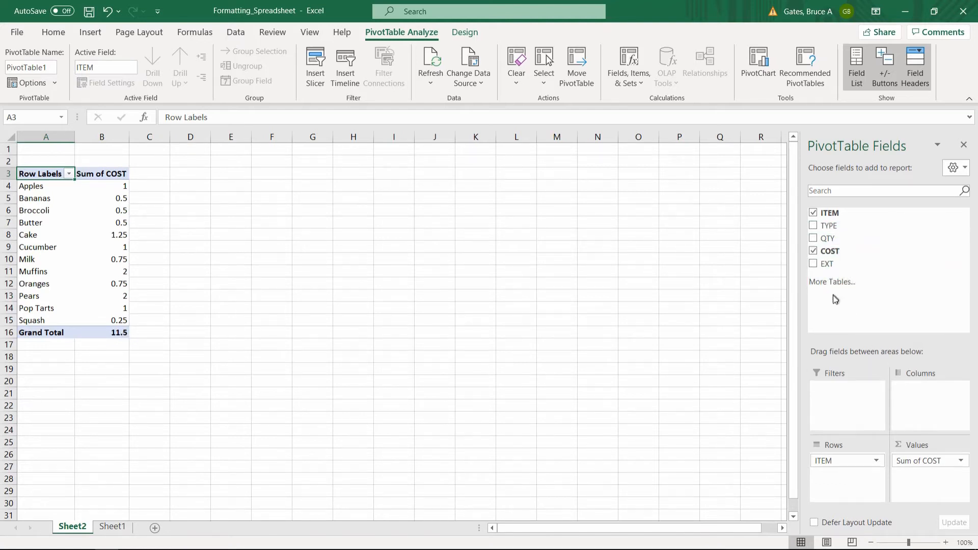
Place the EXT field in the PivotTable's columns area and inspect the resulting layout
left_click_drag(826, 264, 936, 411)
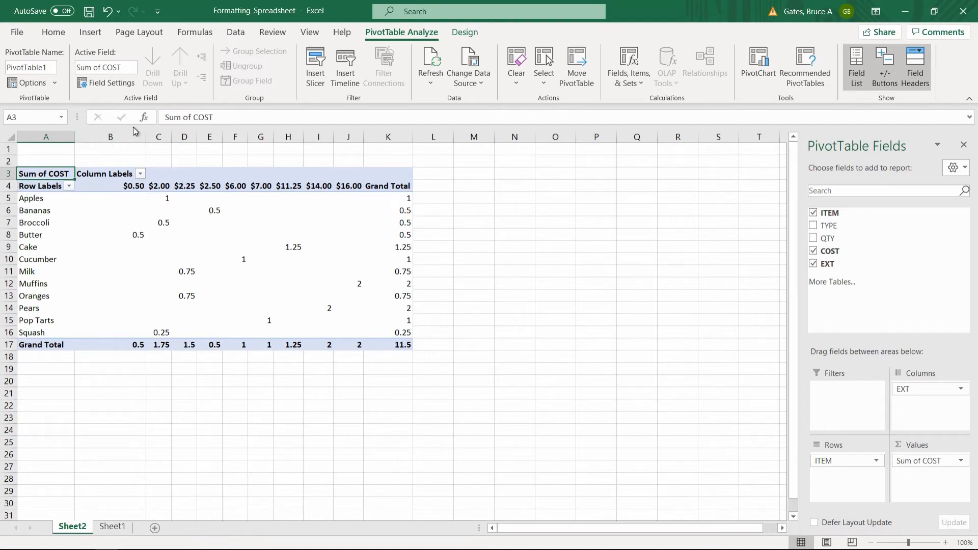
left_click(127, 138)
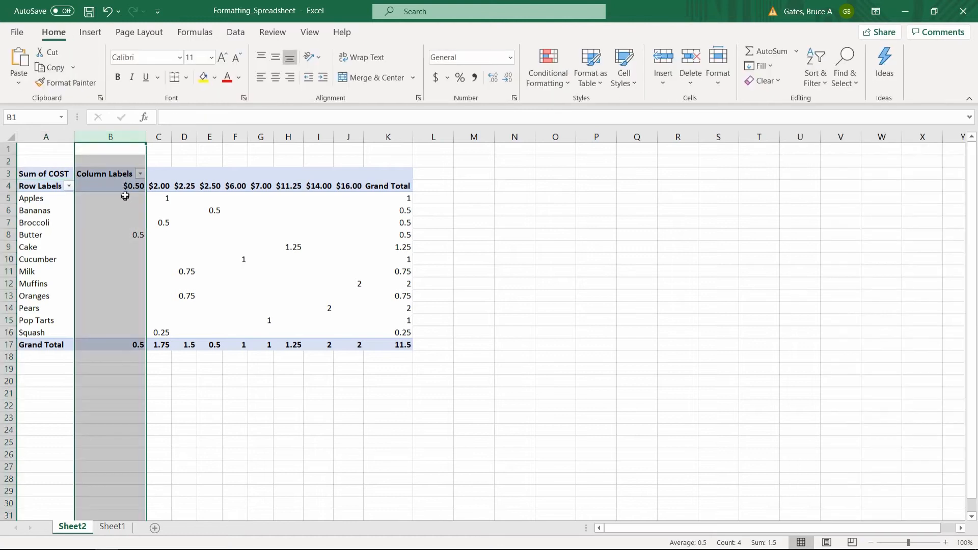
left_click(33, 175)
key("ctrl+a")
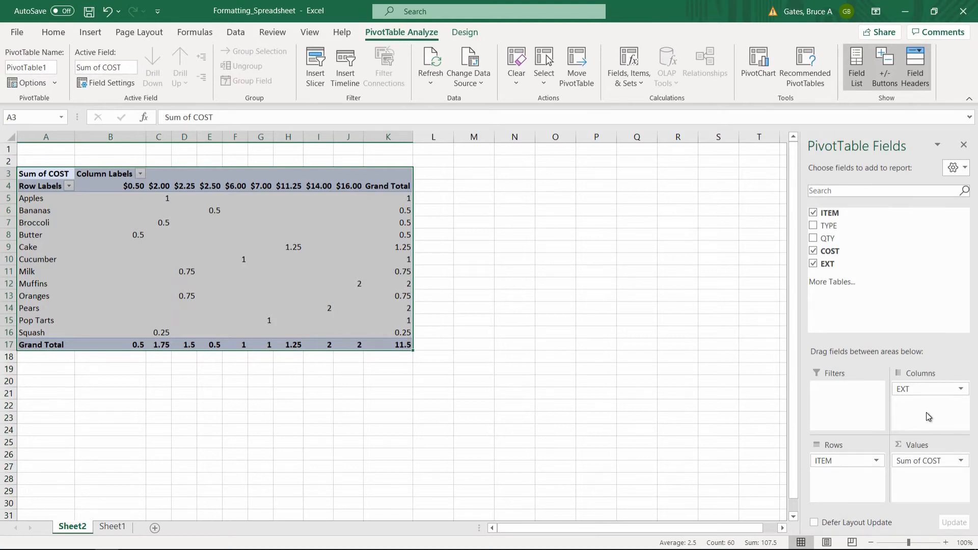
Move the EXT field to the PivotTable's values area as a sum and check its grand total
left_click_drag(920, 394, 912, 466)
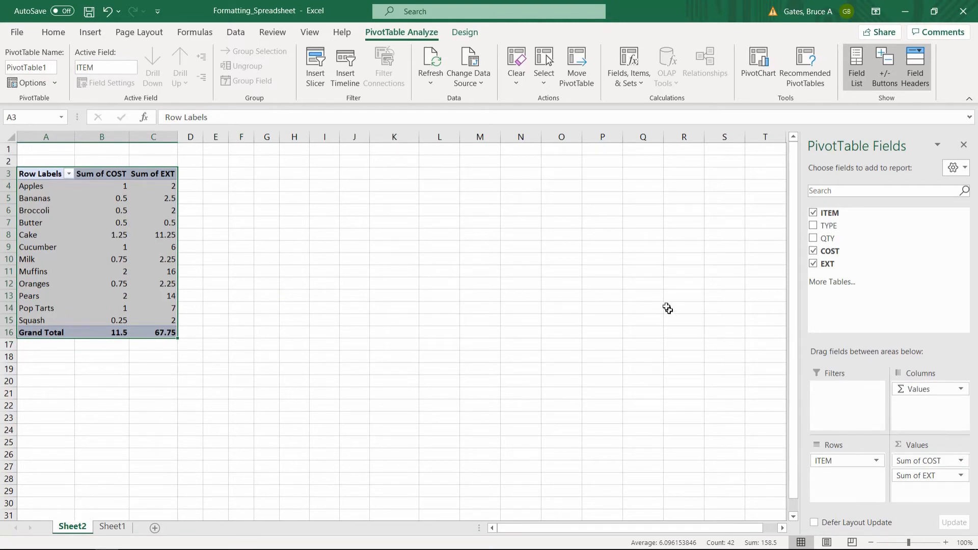
left_click(107, 136)
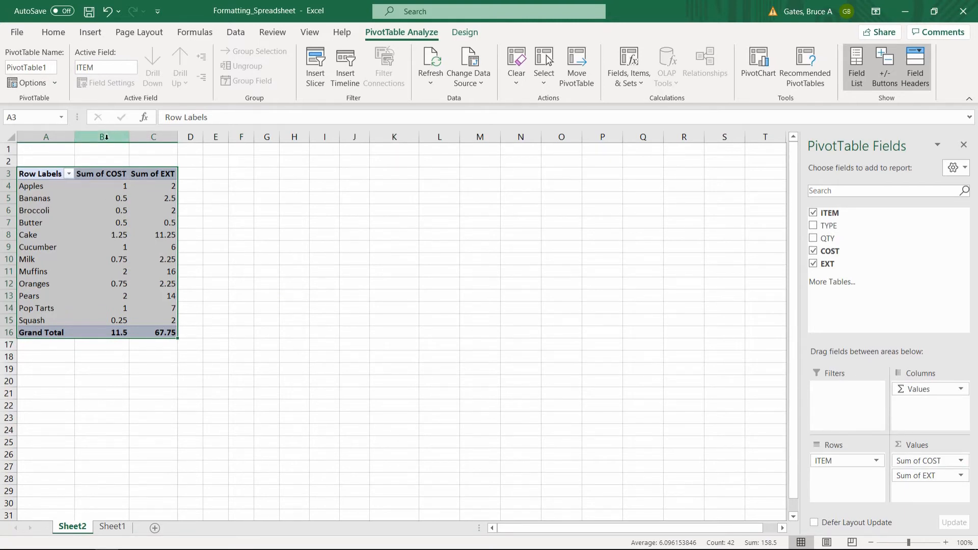
left_click(170, 131)
left_click(168, 328)
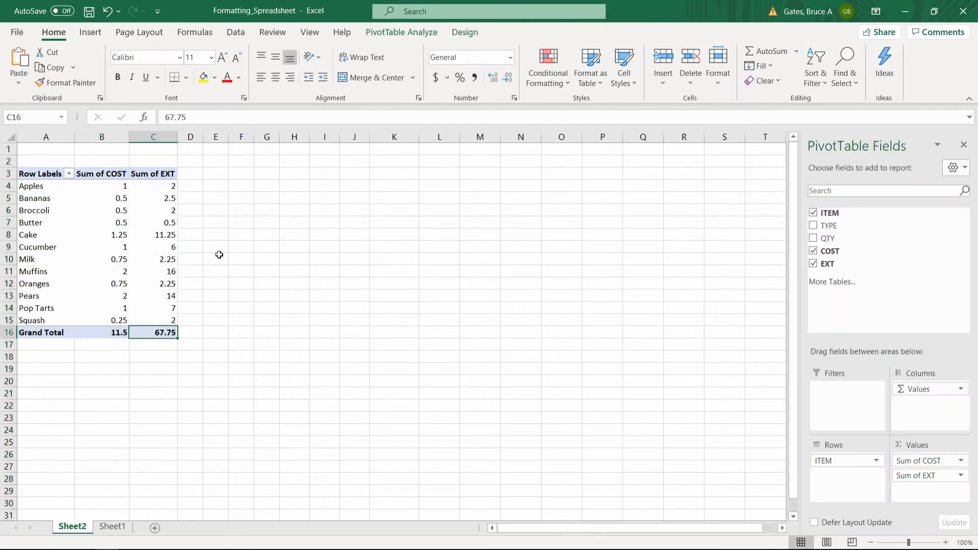
Add the TYPE field as a report filter and restrict the PivotTable to Fruit with multiple item selection enabled
left_click_drag(830, 225, 838, 400)
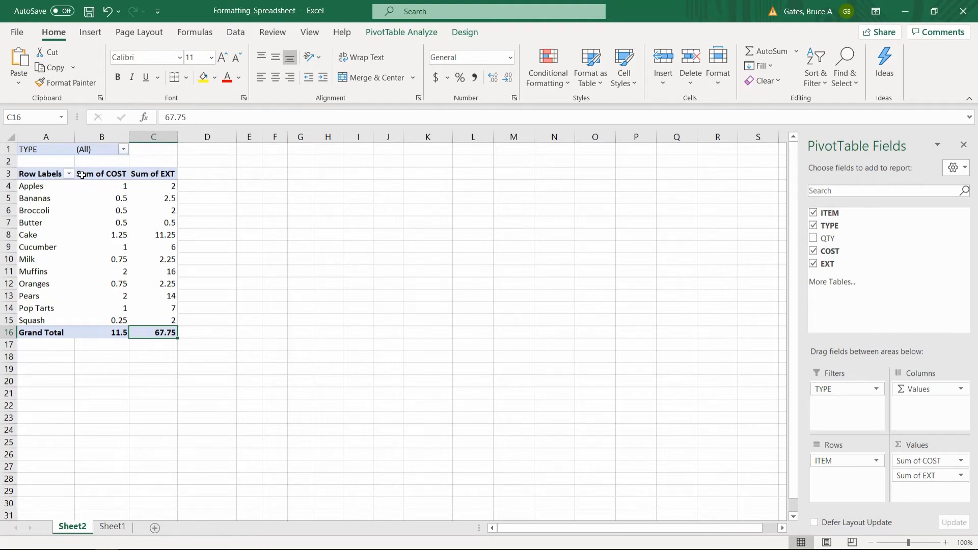
left_click(124, 149)
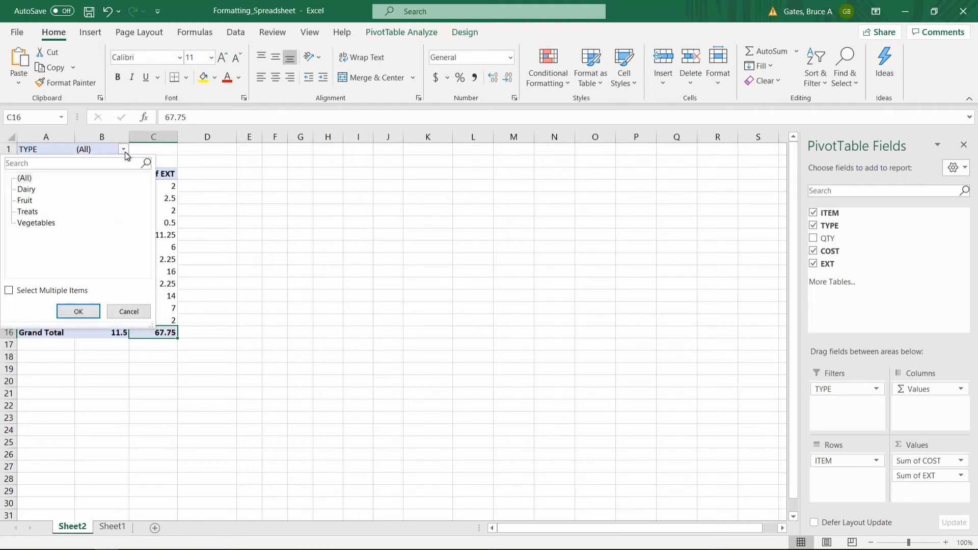
left_click(24, 178)
left_click(47, 294)
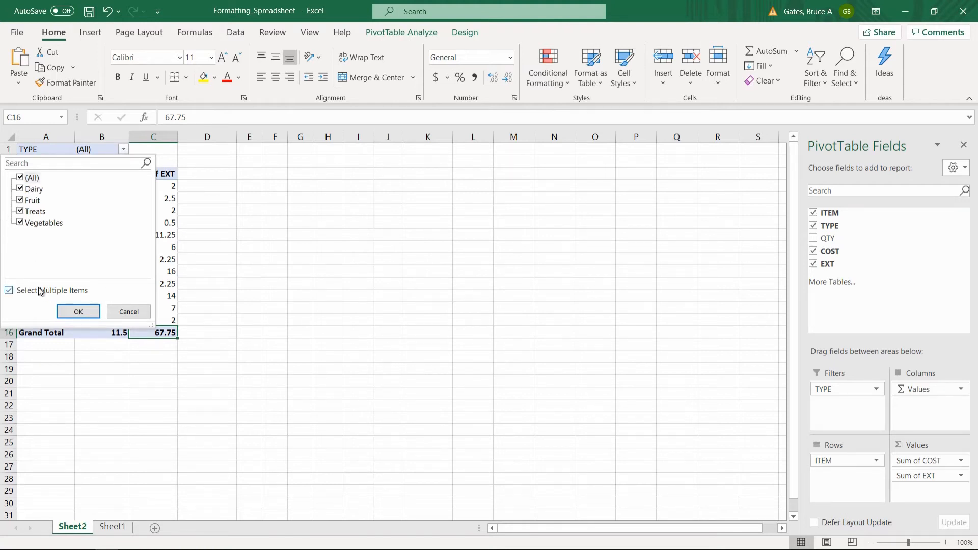
left_click(20, 178)
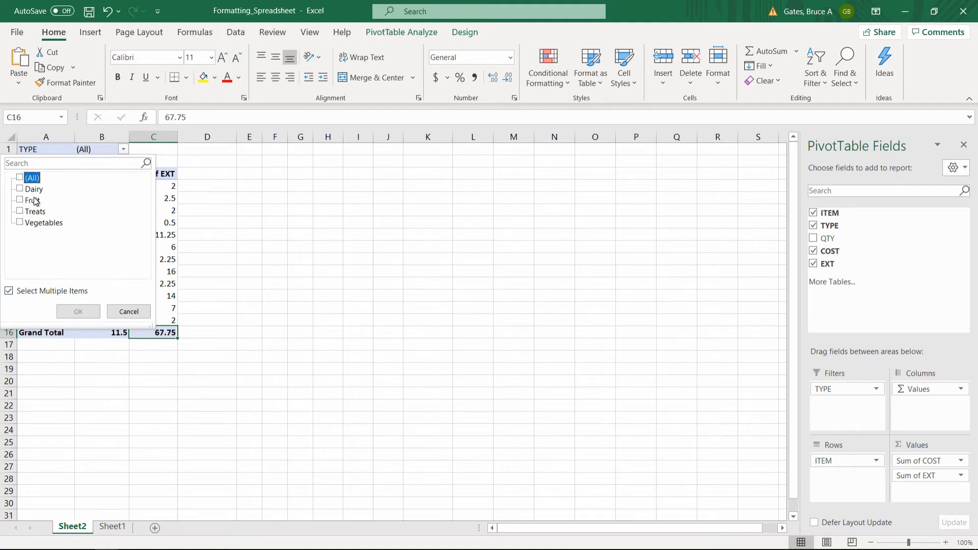
left_click(20, 200)
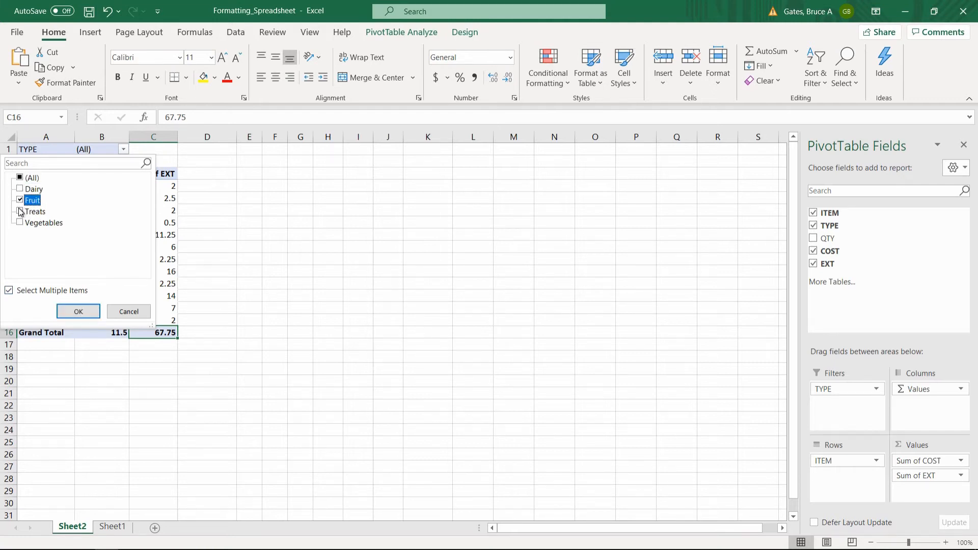
left_click(79, 312)
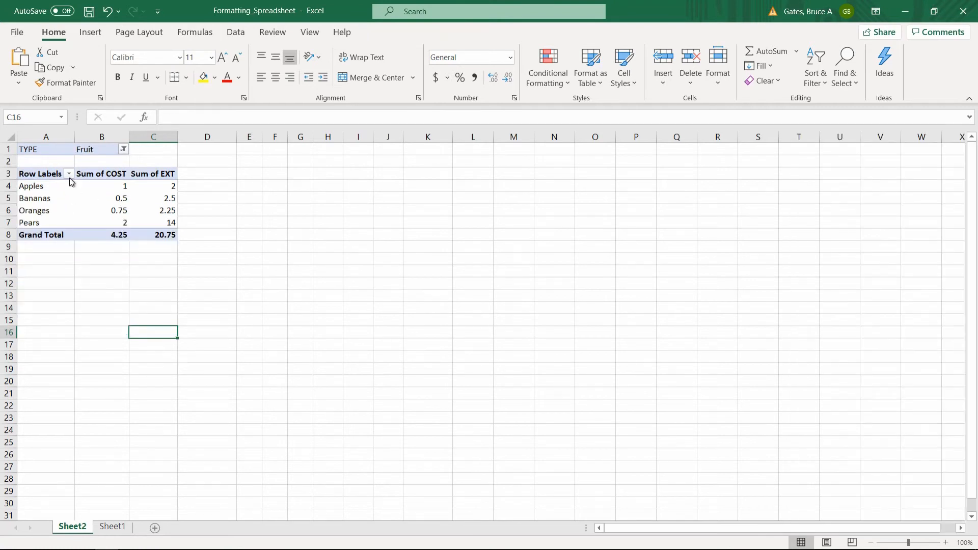
left_click(46, 173)
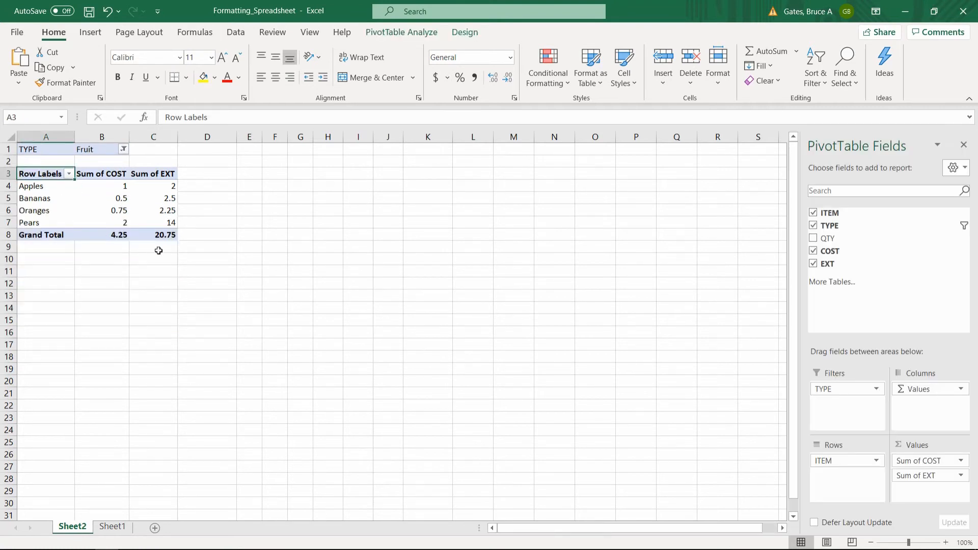
Check the EXT grand total for Fruit and set the TYPE report filter back to all types
left_click(158, 234)
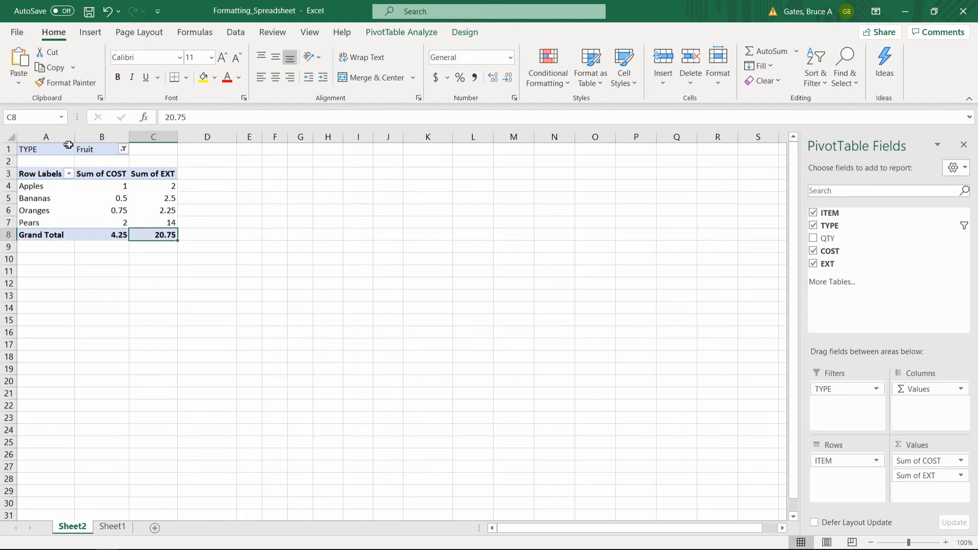
left_click(123, 149)
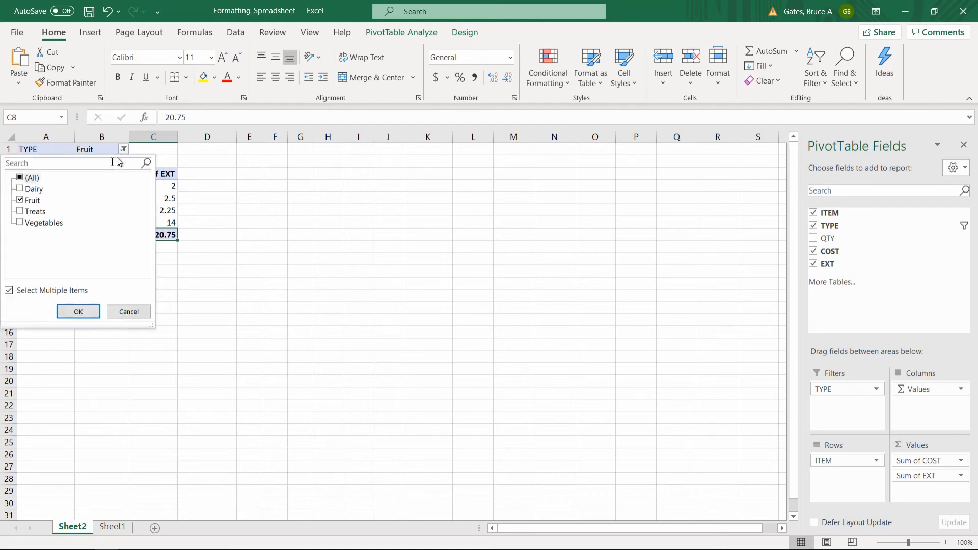
left_click(19, 177)
left_click(79, 312)
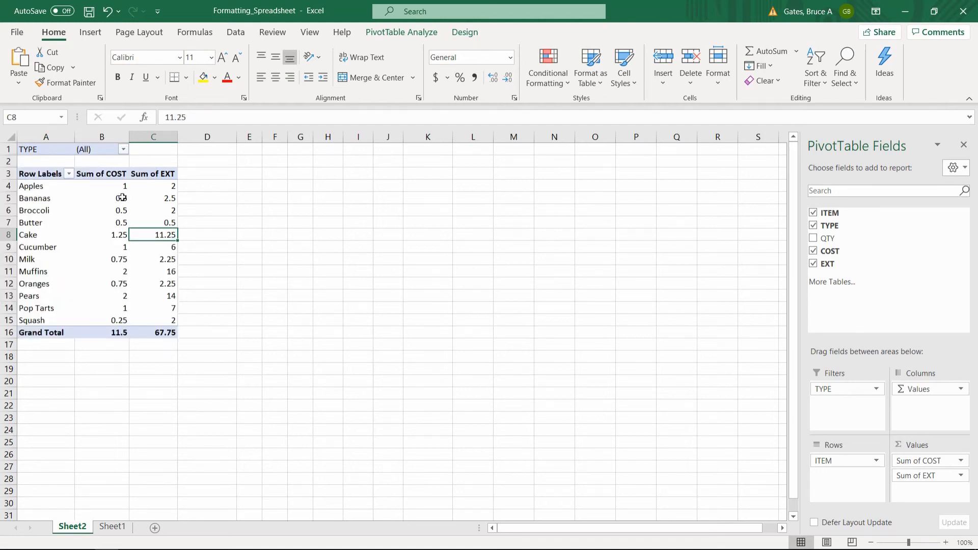
Apply the dollar accounting number format to the Sum of COST and Sum of EXT columns, including the grand totals
left_click_drag(108, 174, 162, 332)
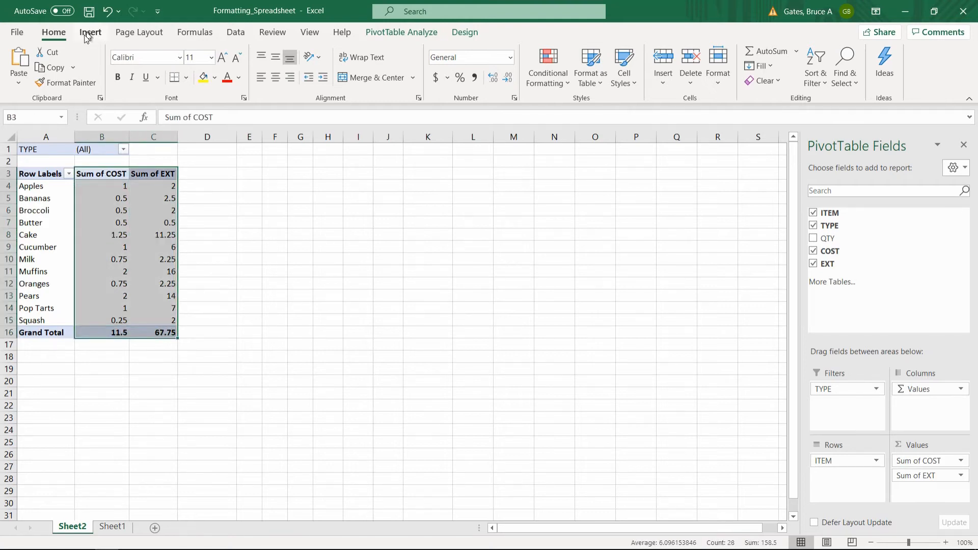
left_click(435, 77)
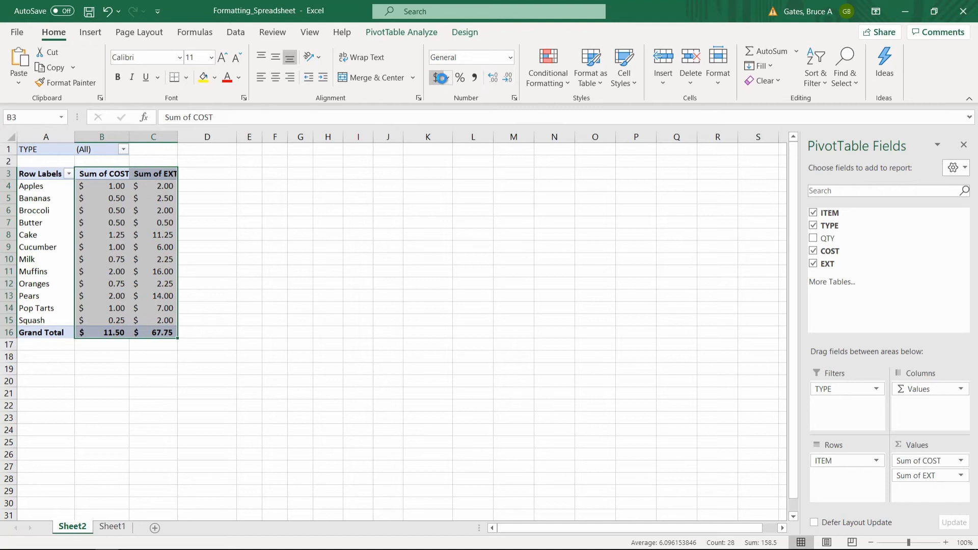
left_click(388, 259)
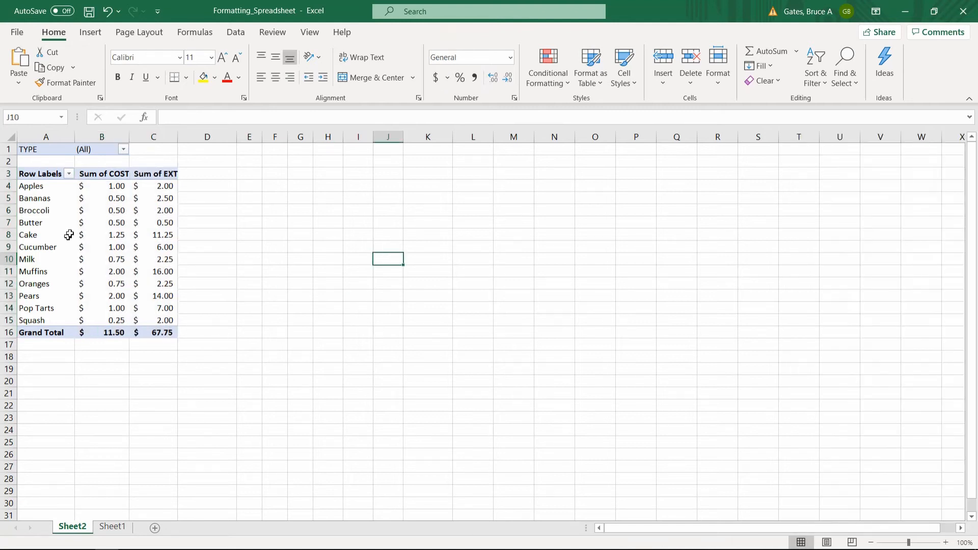
Restrict the TYPE report filter to Treats only and check the EXT grand total
left_click(124, 150)
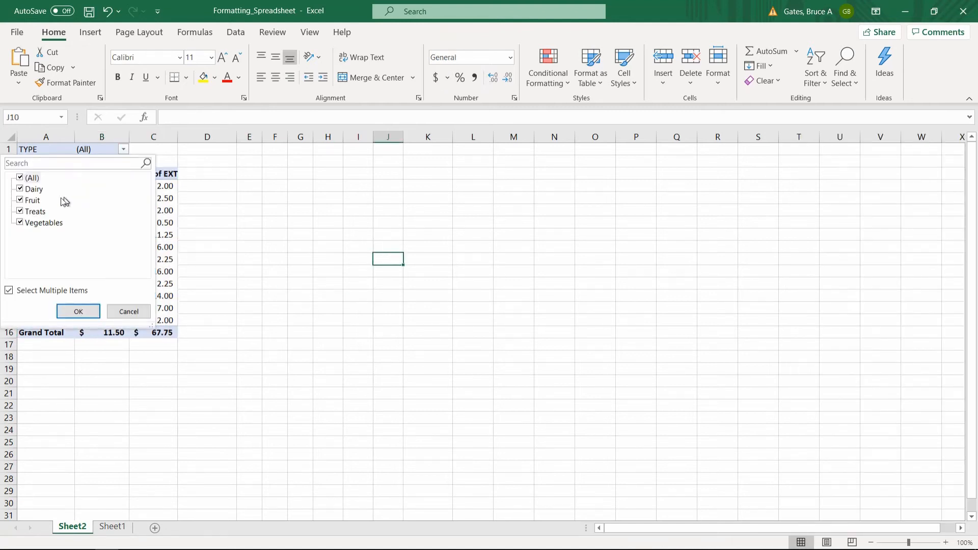
left_click(20, 177)
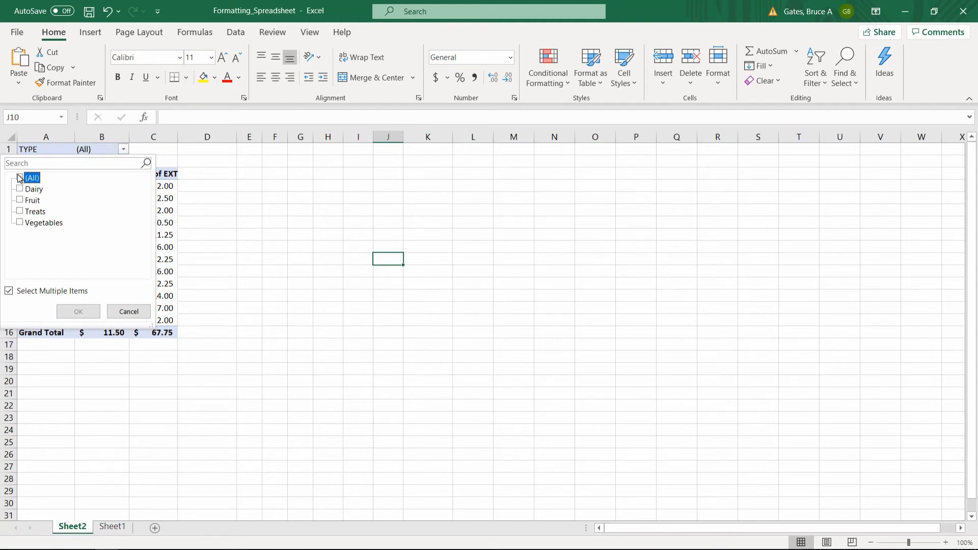
left_click(19, 212)
left_click(78, 311)
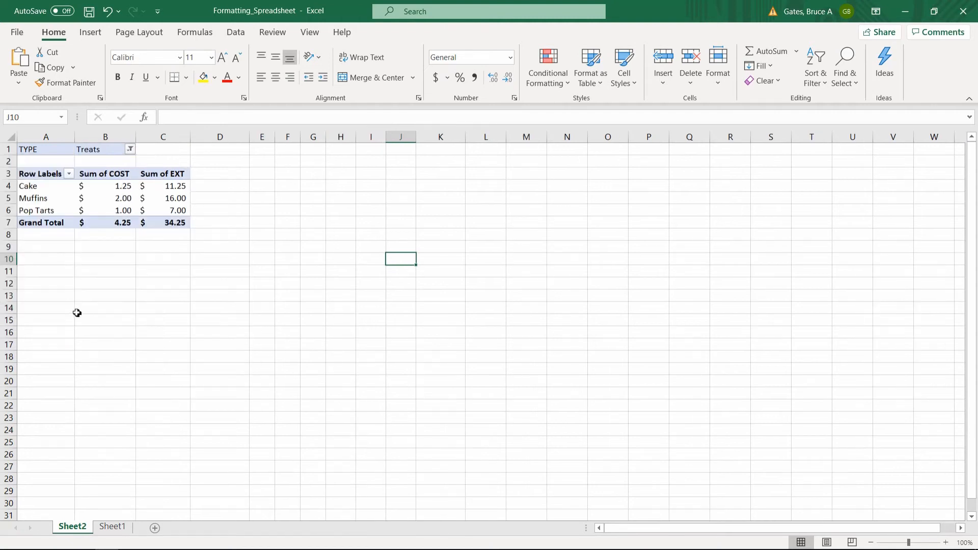
left_click(175, 222)
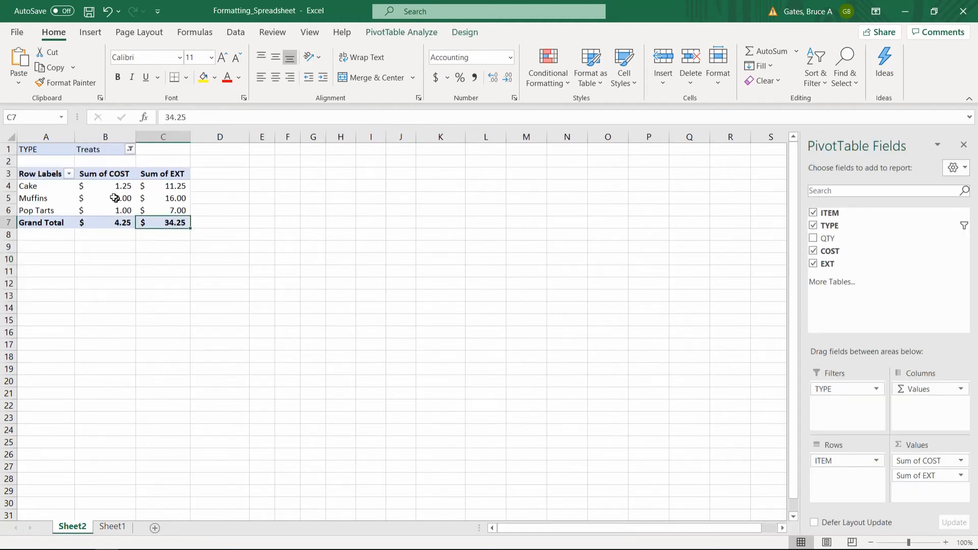
Change the TYPE report filter to include only Vegetables instead of Treats
left_click(130, 149)
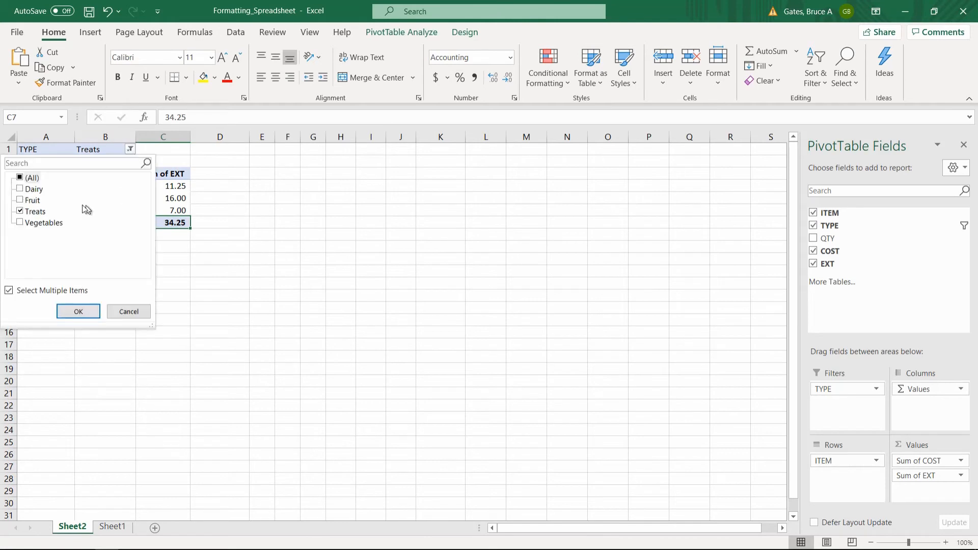
left_click(20, 223)
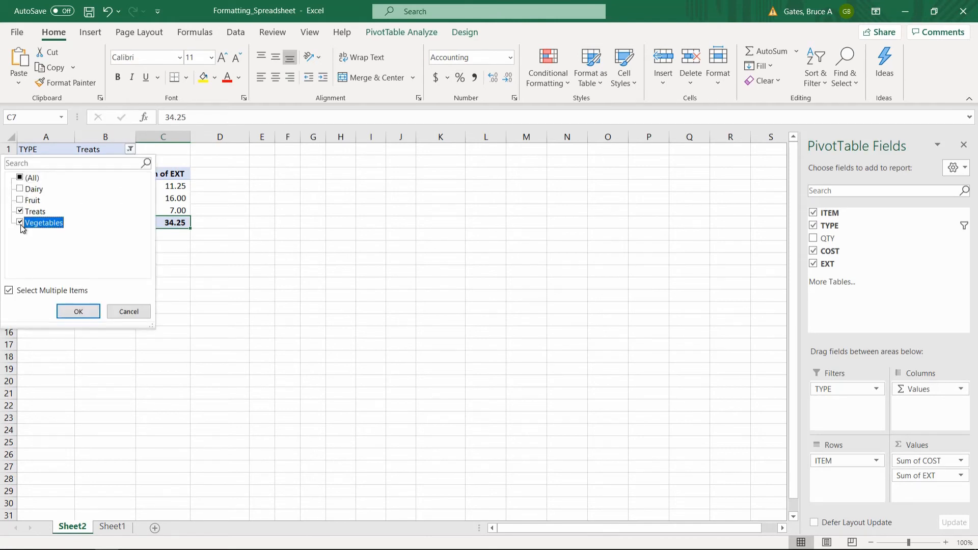
left_click(21, 212)
left_click(76, 311)
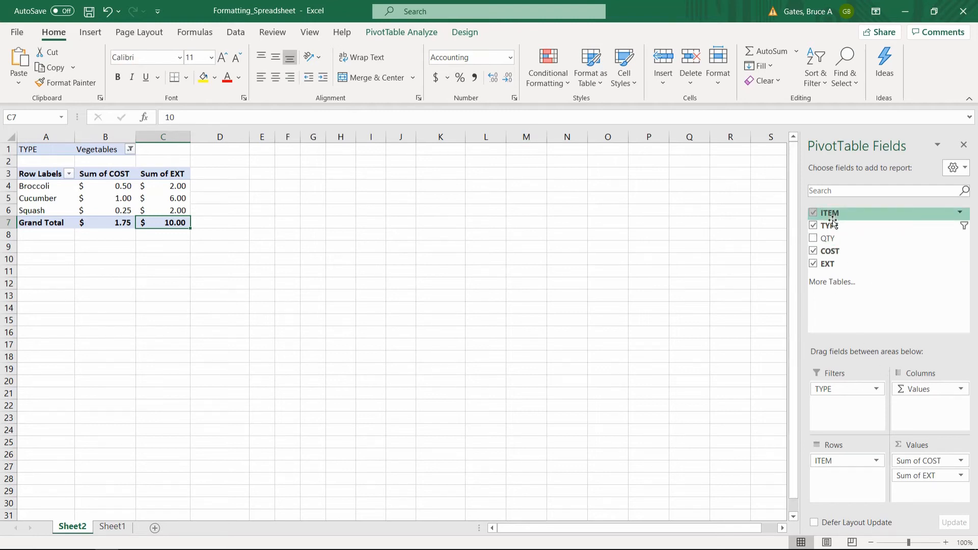
Try the TYPE field below ITEM in the rows area, inspect the nested labels, and remove TYPE from the PivotTable
left_click_drag(829, 228, 845, 489)
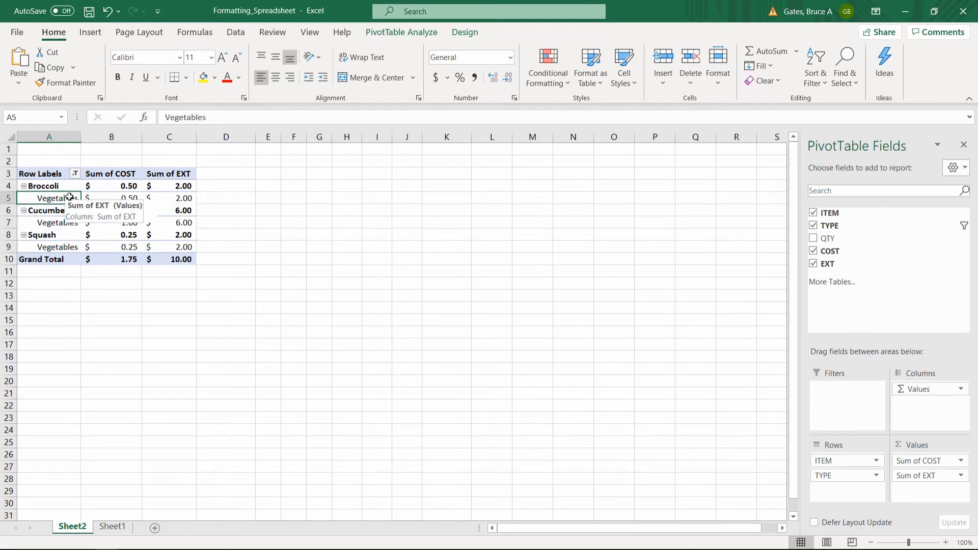
left_click(50, 183)
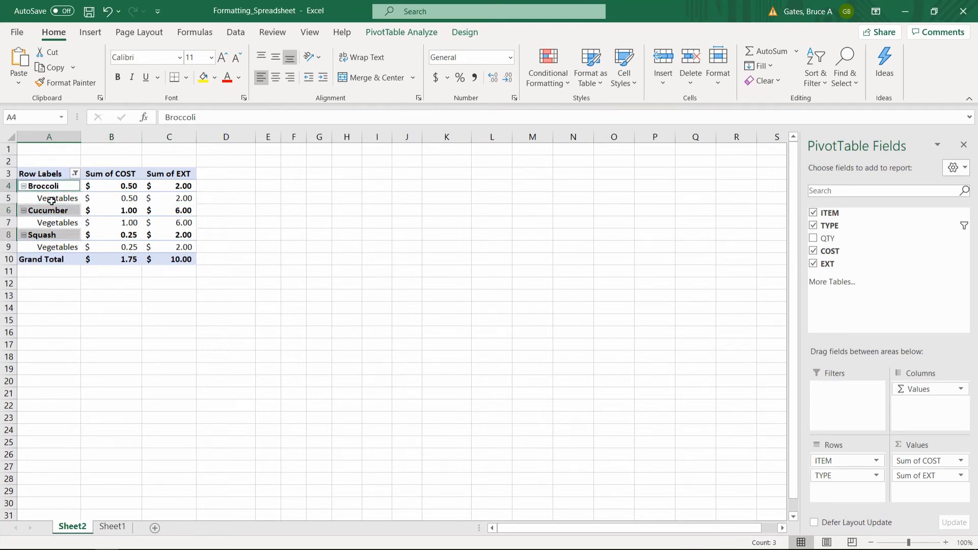
left_click(56, 199)
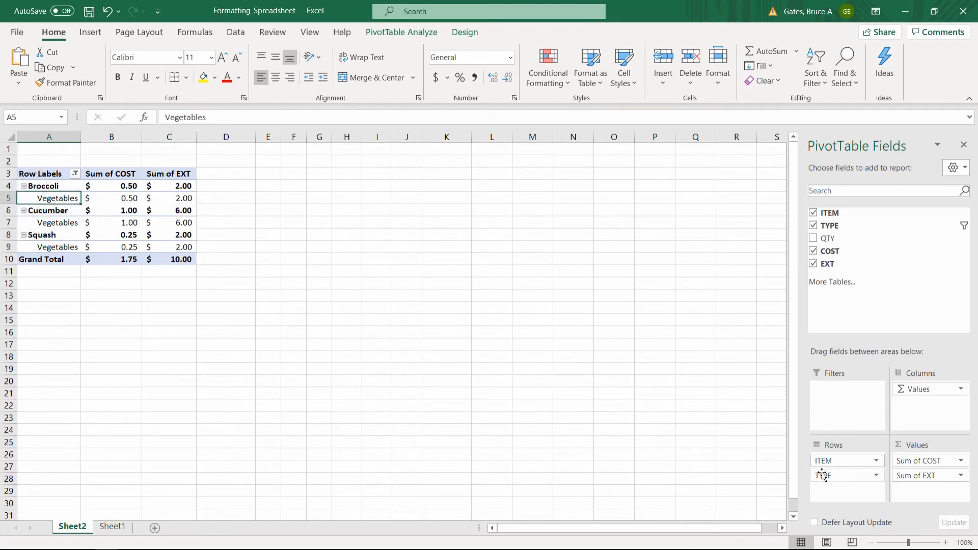
left_click_drag(850, 480, 887, 259)
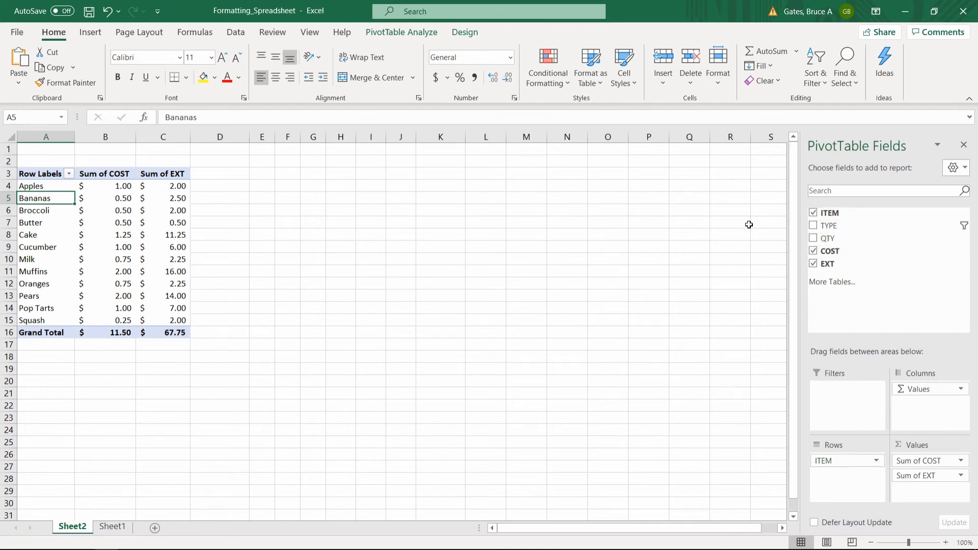
Try the QTY field in the PivotTable's columns, filters, values and rows areas to compare the layouts
left_click_drag(823, 239, 927, 405)
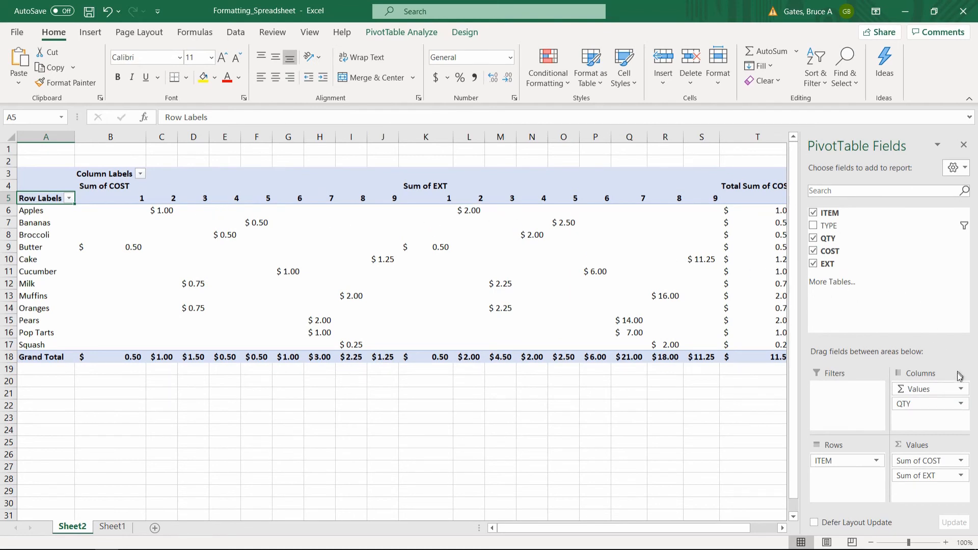
left_click_drag(906, 404, 836, 407)
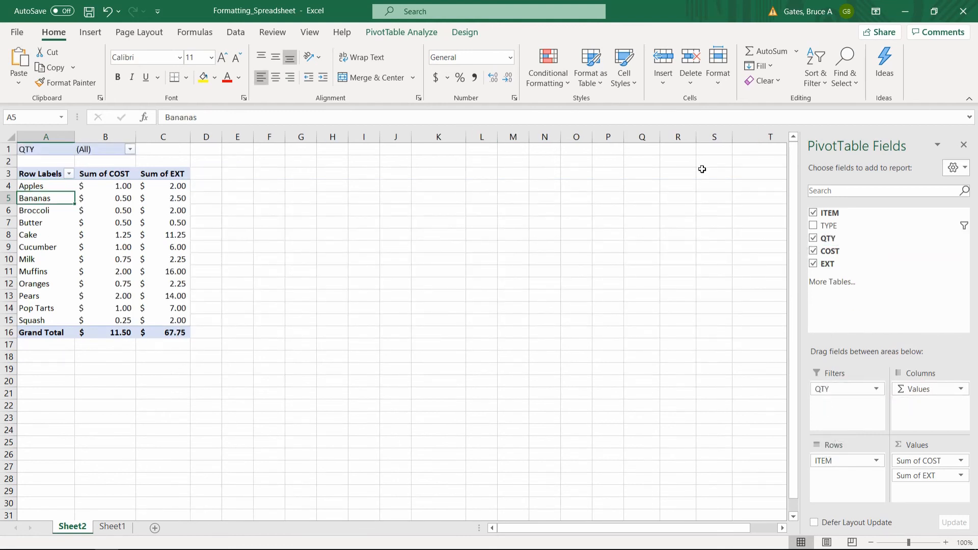
left_click_drag(835, 388, 920, 493)
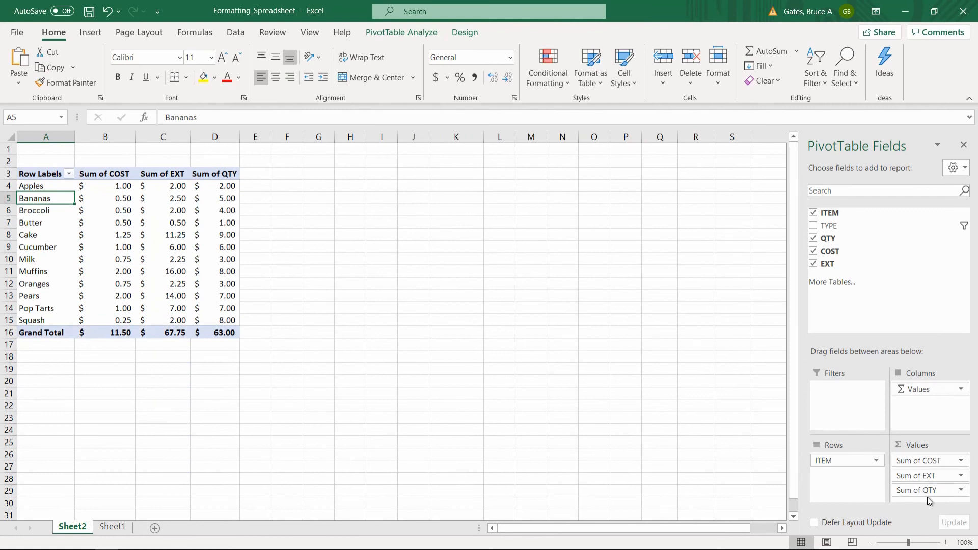
left_click_drag(925, 492, 852, 488)
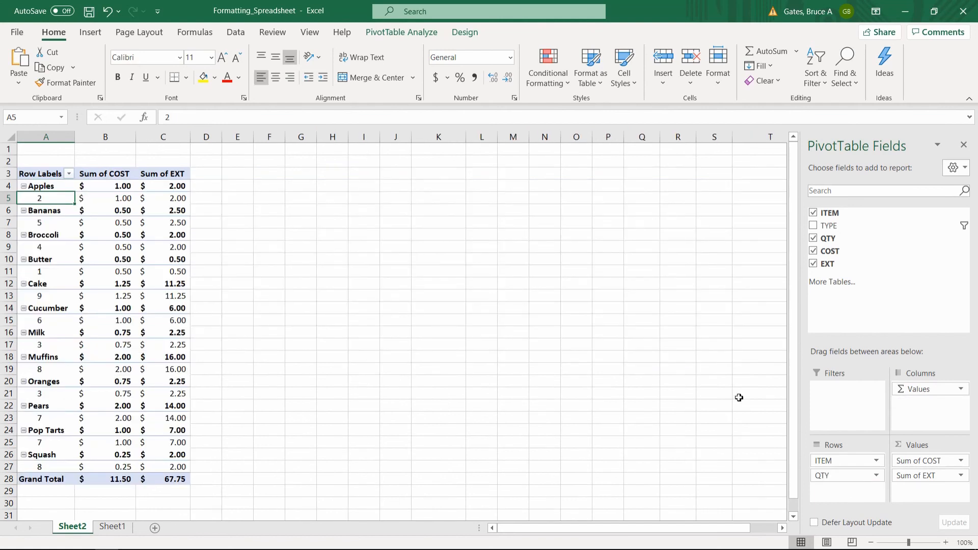
Move the QTY field out of the rows into the PivotTable's values area as a sum and review the whole table
left_click_drag(838, 475, 839, 425)
left_click_drag(822, 389, 934, 494)
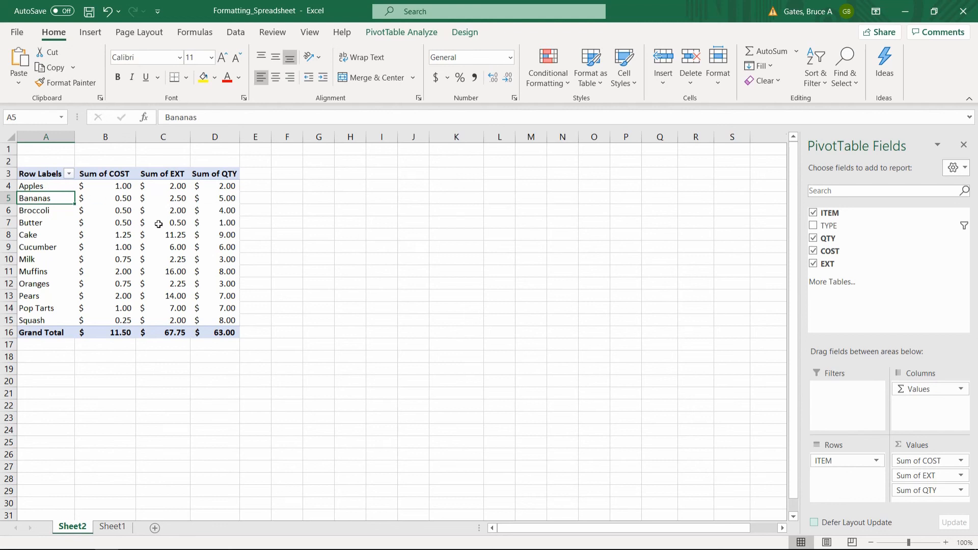
left_click(229, 333)
left_click_drag(229, 334, 19, 176)
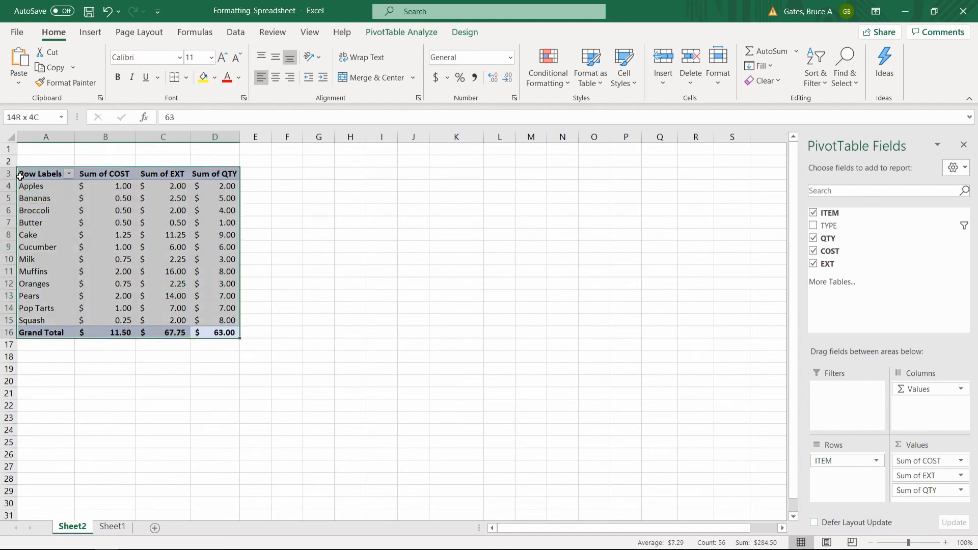
left_click(58, 210)
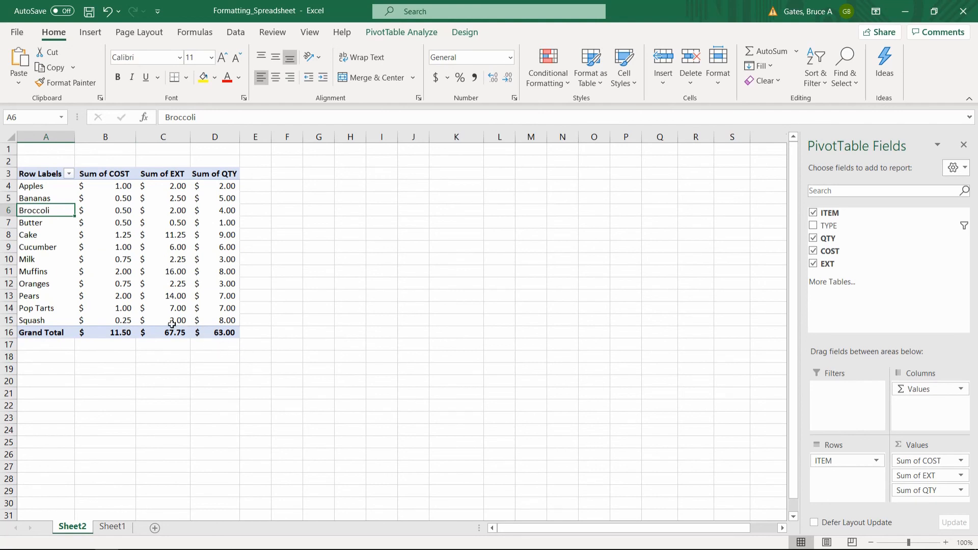
mouse_move(171, 324)
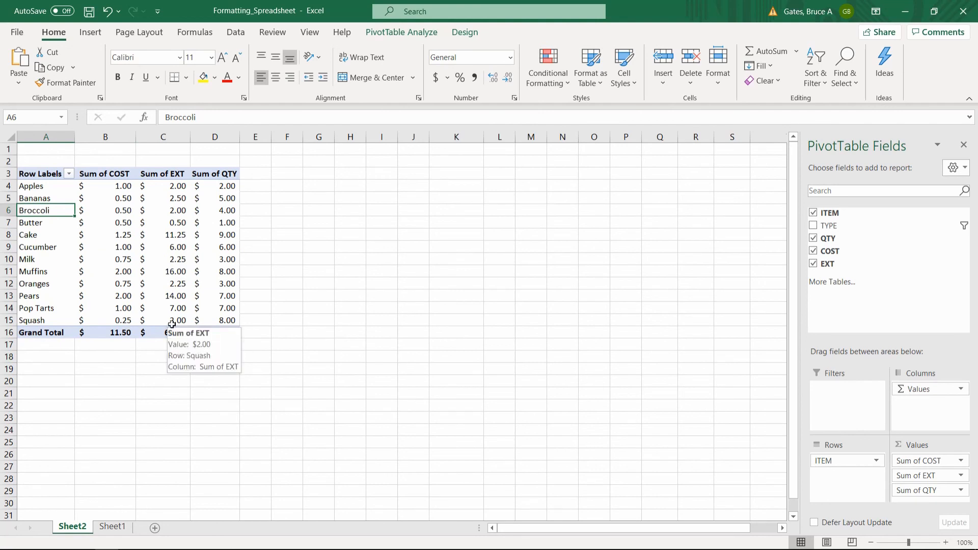